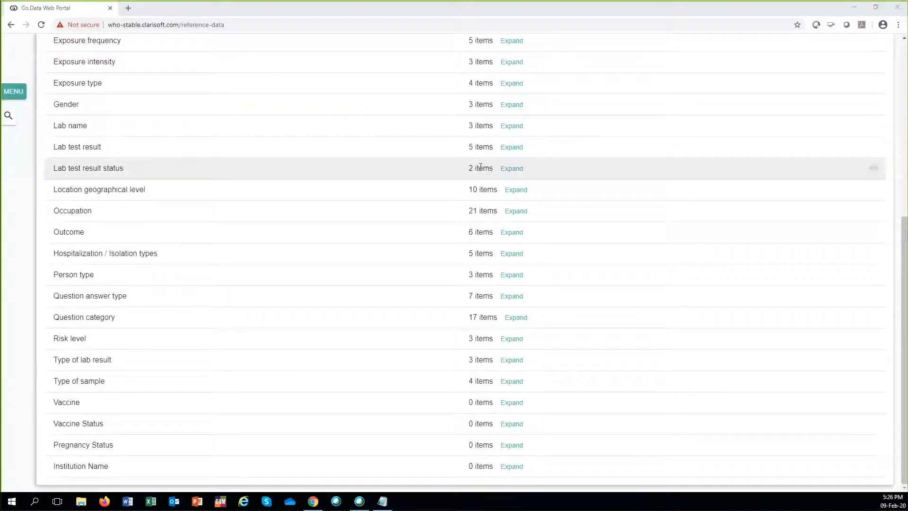
Step: Leave the reference data and open the Locations list
drag(905, 255, 904, 128)
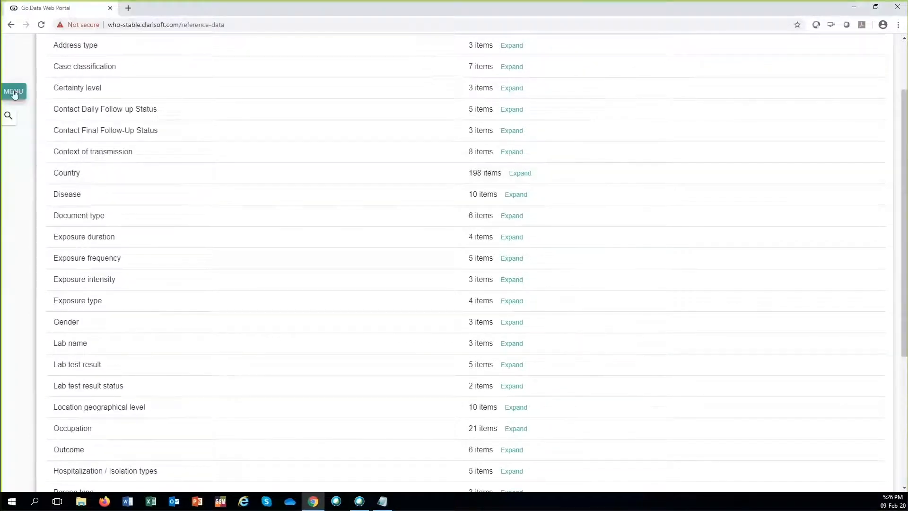
click(14, 92)
click(56, 433)
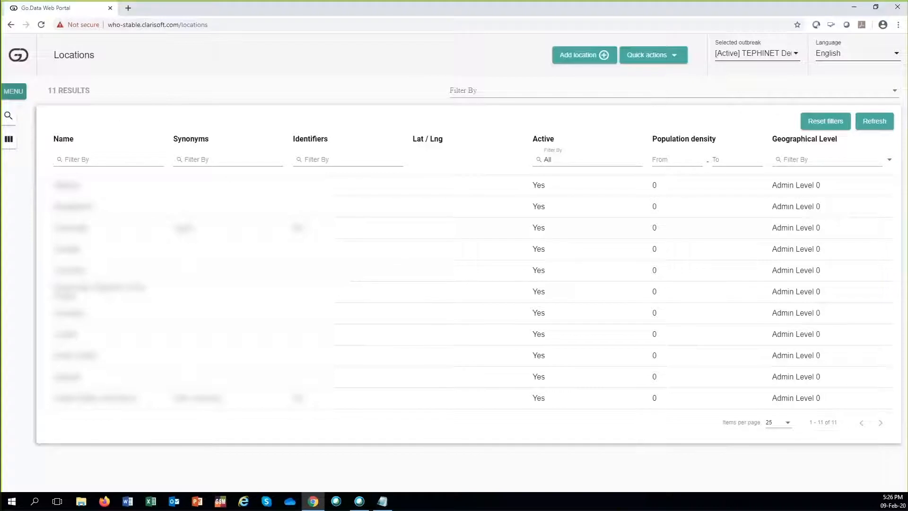
Step: Open the list of outbreak templates
click(13, 94)
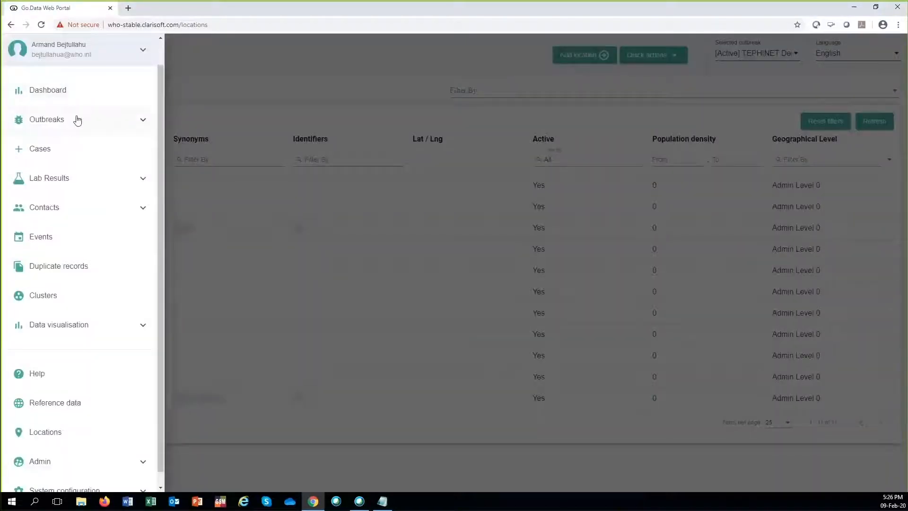
click(112, 126)
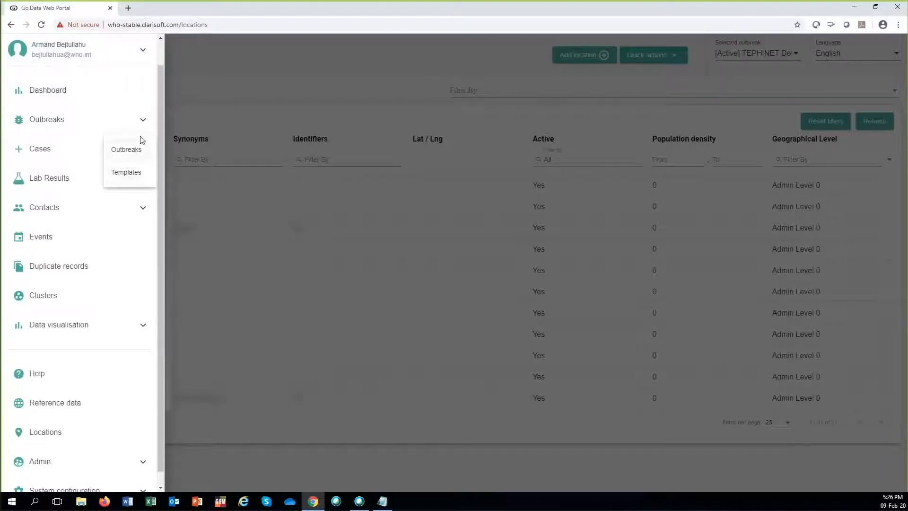
click(142, 177)
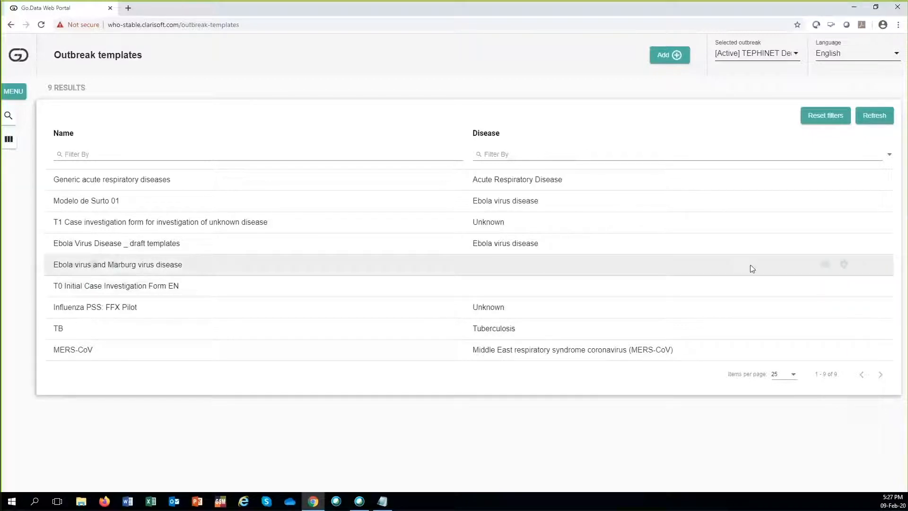
Step: View the "Ebola virus and Marburg virus disease" template and open its case form to review the questions
click(826, 266)
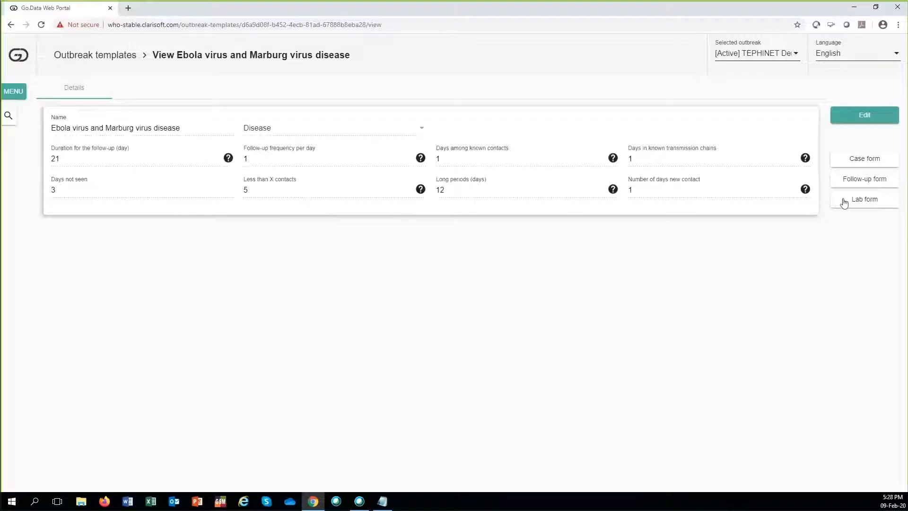
click(881, 168)
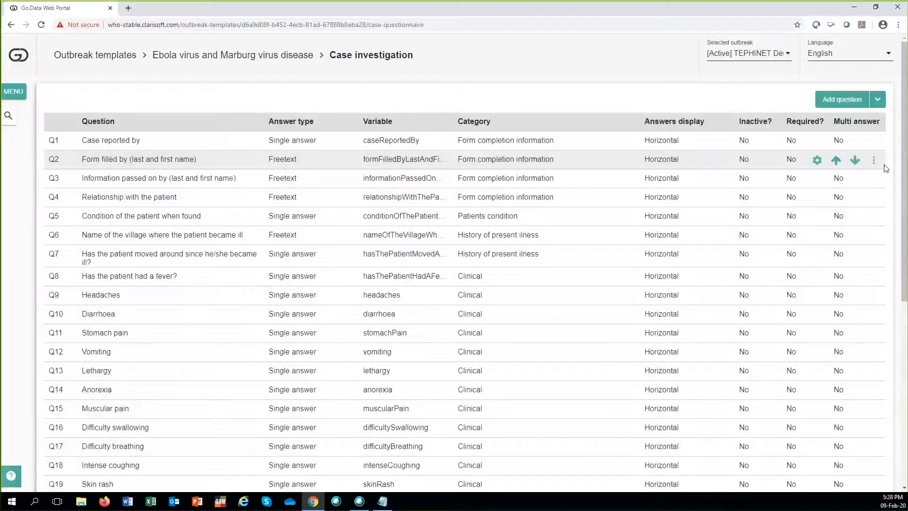
scroll(304, 158, down, 1)
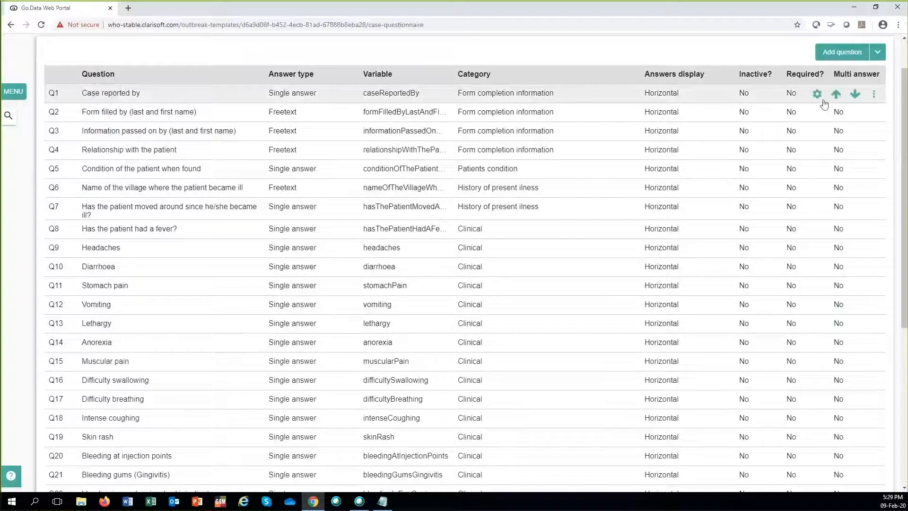
Step: Inspect the settings of question "Case reported by" and its "Mobile team" answer, closing both without changes
click(818, 94)
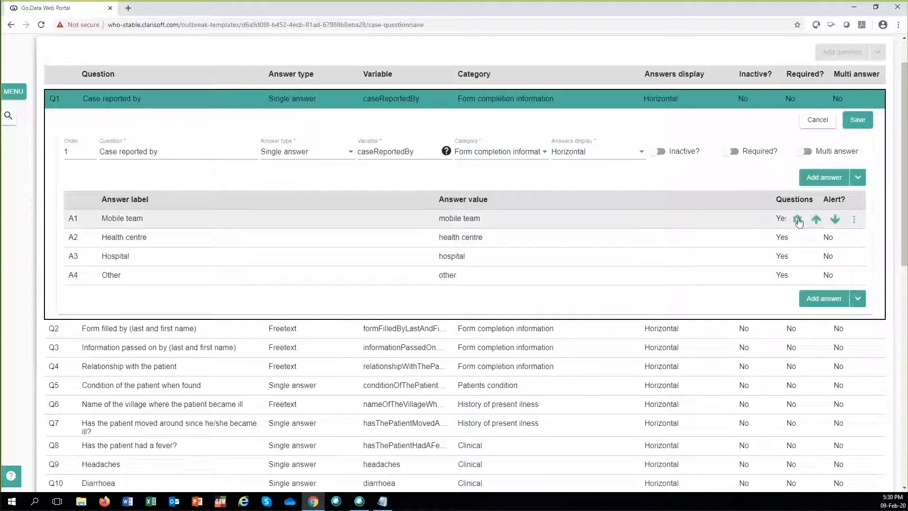
click(798, 220)
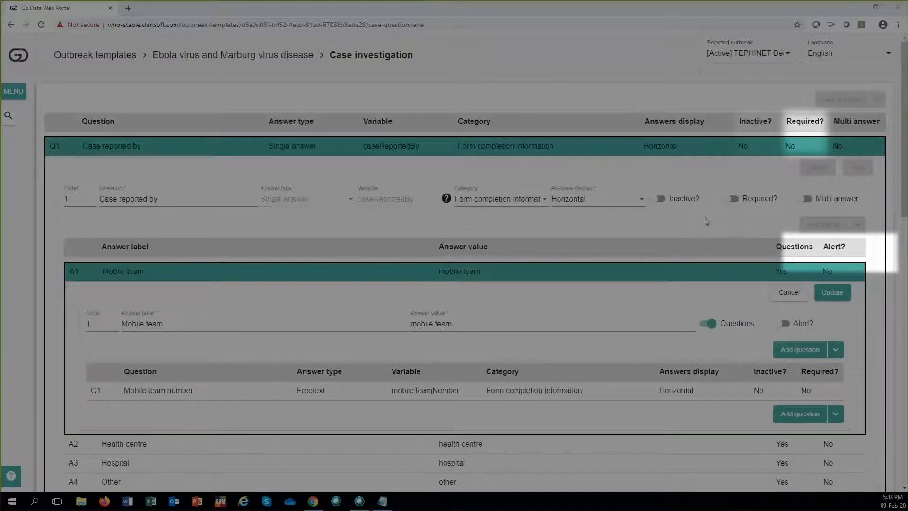
click(796, 298)
click(818, 173)
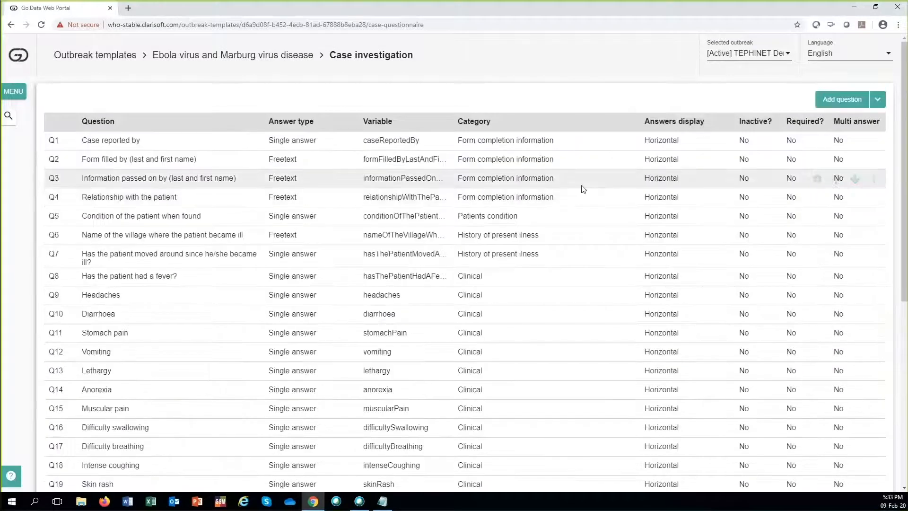
Step: Return to the outbreak templates and open the outbreak creation form from "Ebola Virus Disease _ draft templates"
click(125, 55)
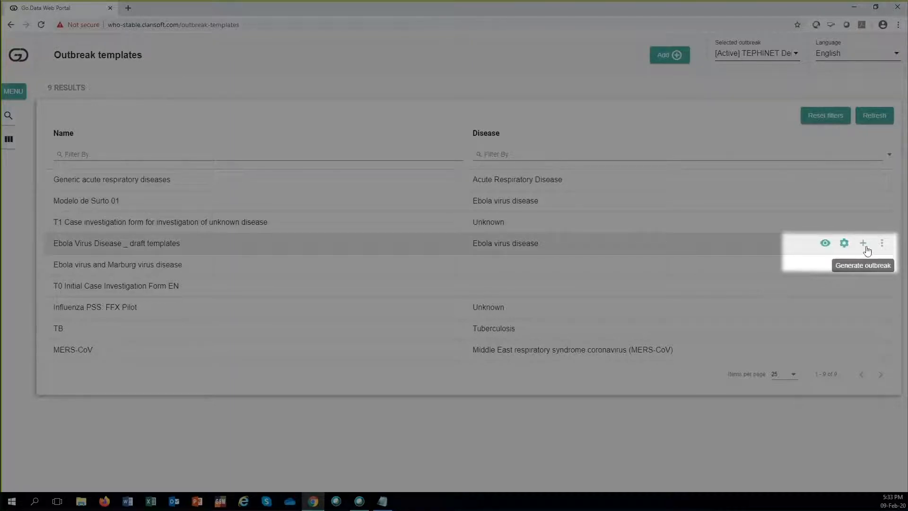
click(863, 246)
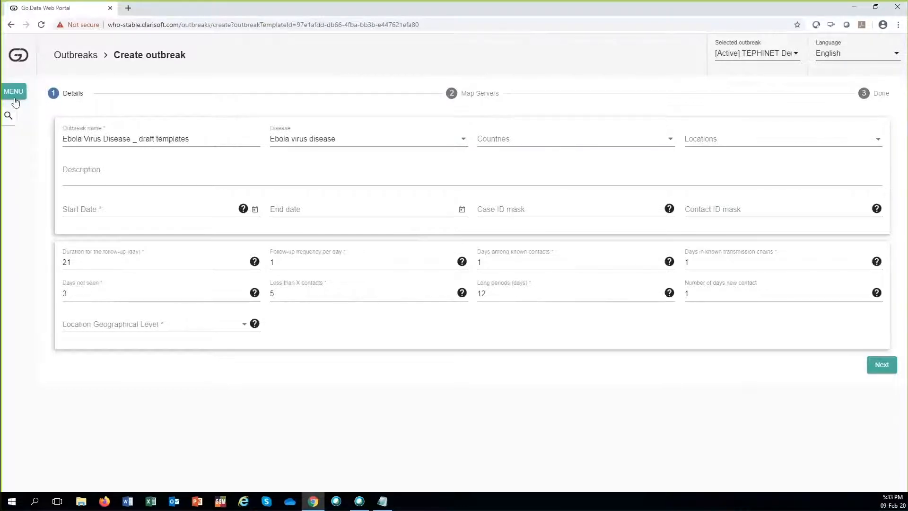
Step: Go to the Outbreaks list and filter it by the outbreak name "tephinet"
click(82, 63)
click(14, 91)
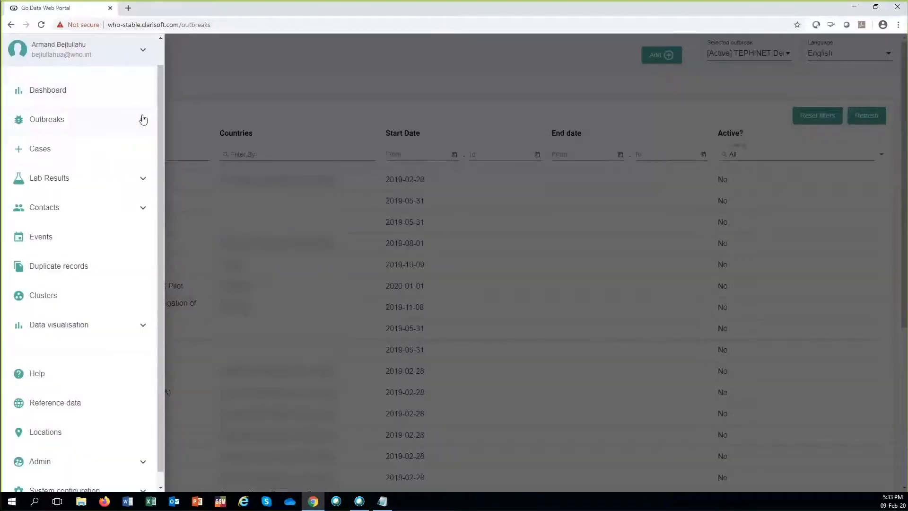
click(143, 119)
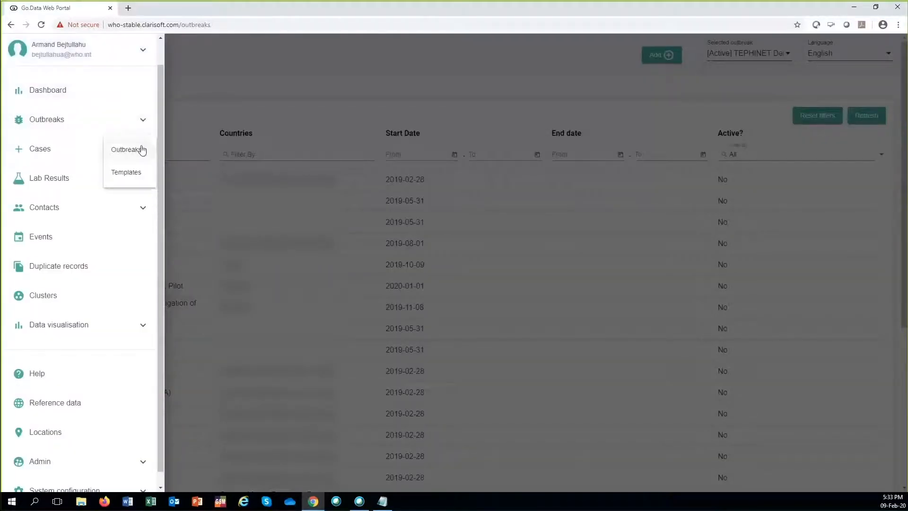
click(187, 121)
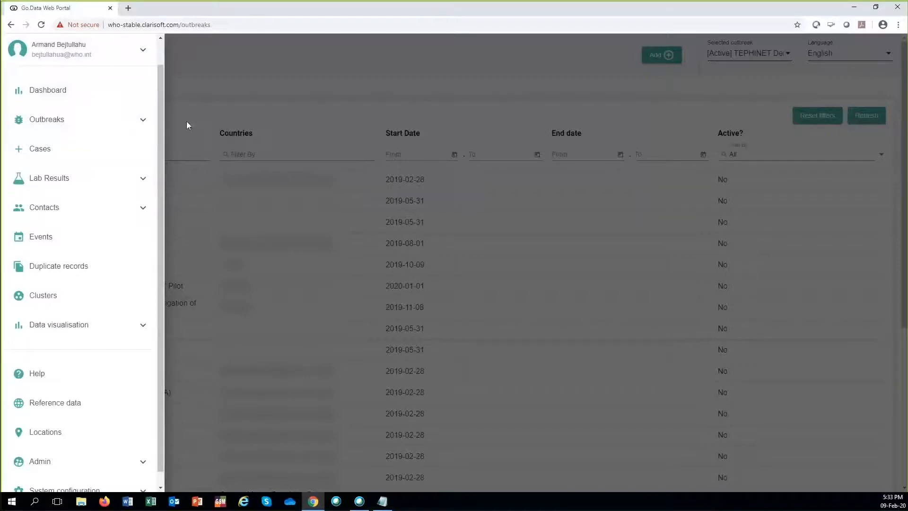
click(186, 121)
click(189, 156)
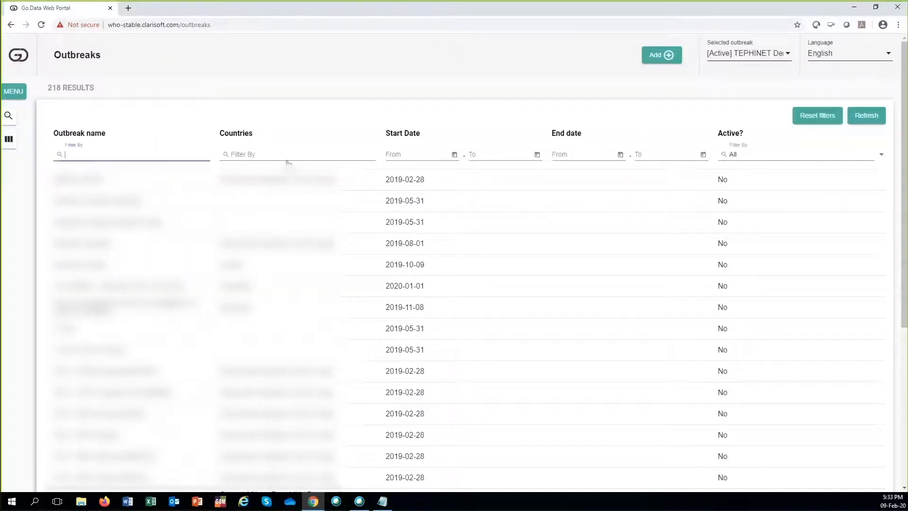
text(tephine)
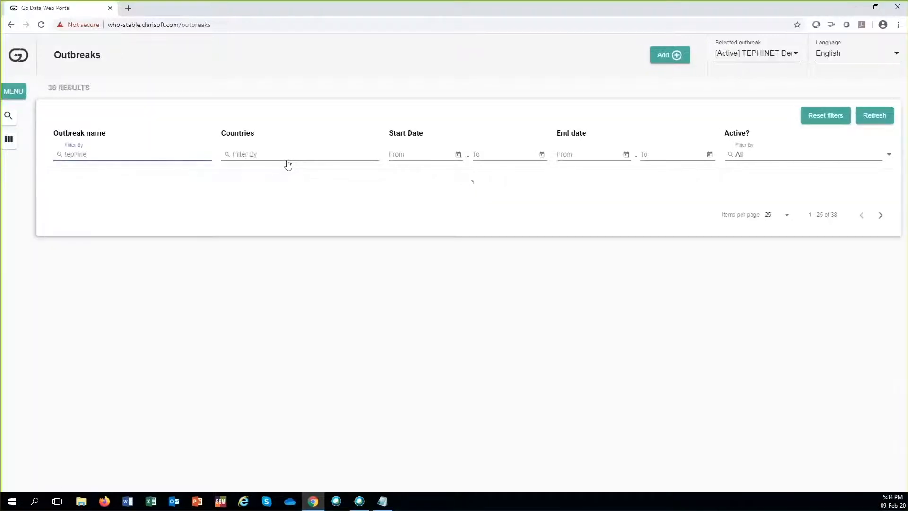
text(t)
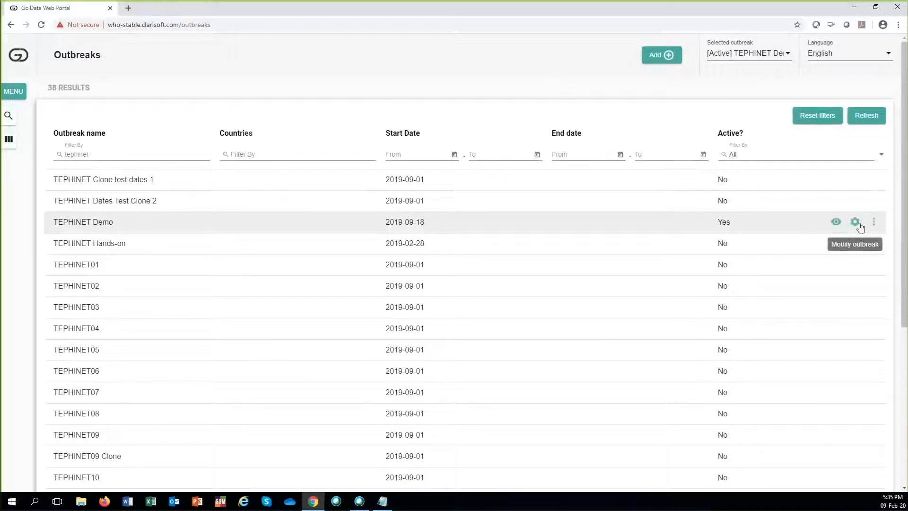
Step: View the details of the TEPHINET Demo outbreak and open them for editing
click(836, 223)
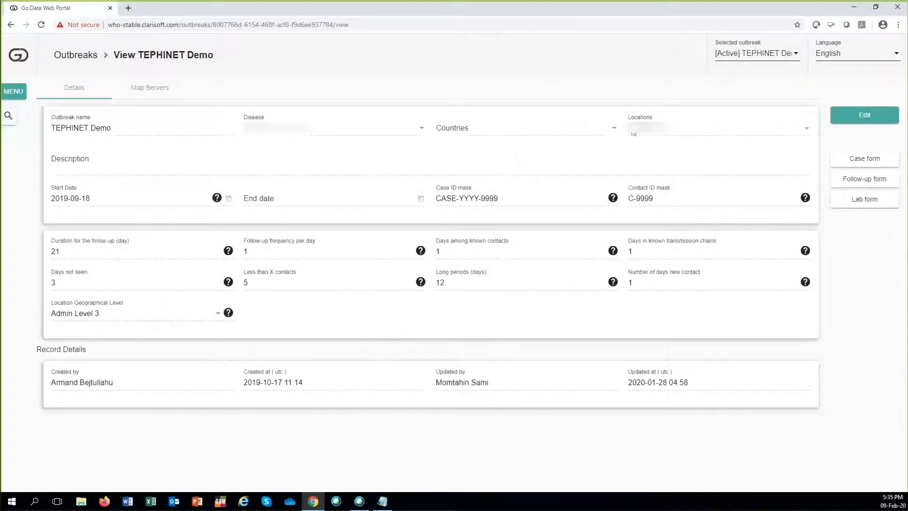
mouse_move(685, 144)
mouse_move(747, 144)
mouse_move(809, 140)
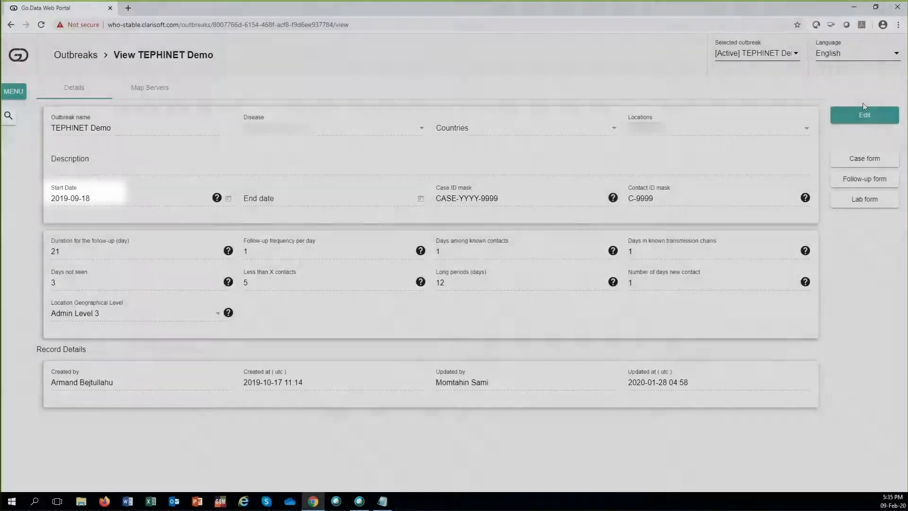
click(864, 115)
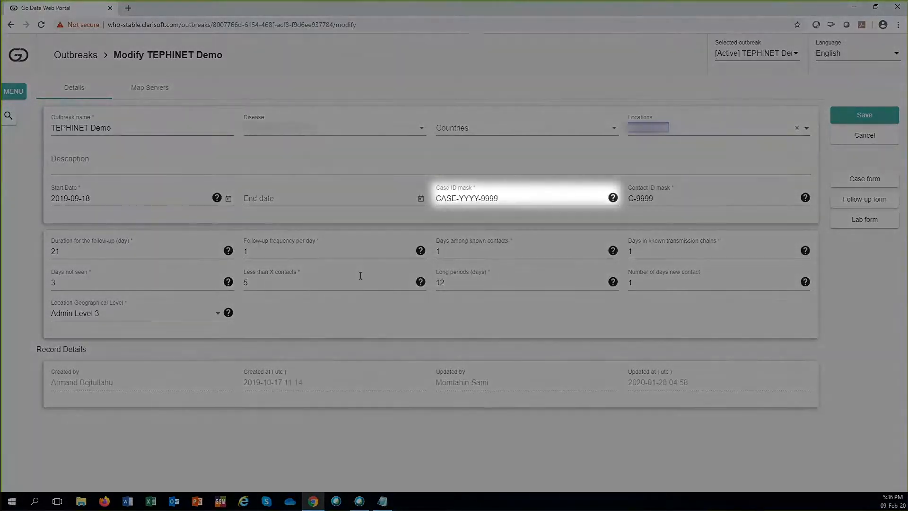
Step: Examine the parts of the Case ID mask, the Contact ID mask and the help text explaining the mask characters
click(499, 199)
drag(499, 199, 433, 200)
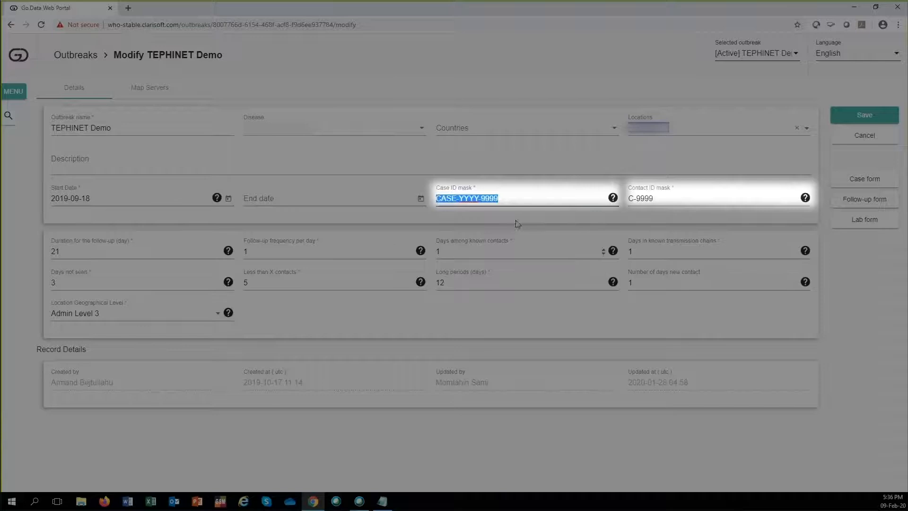
drag(654, 199, 624, 203)
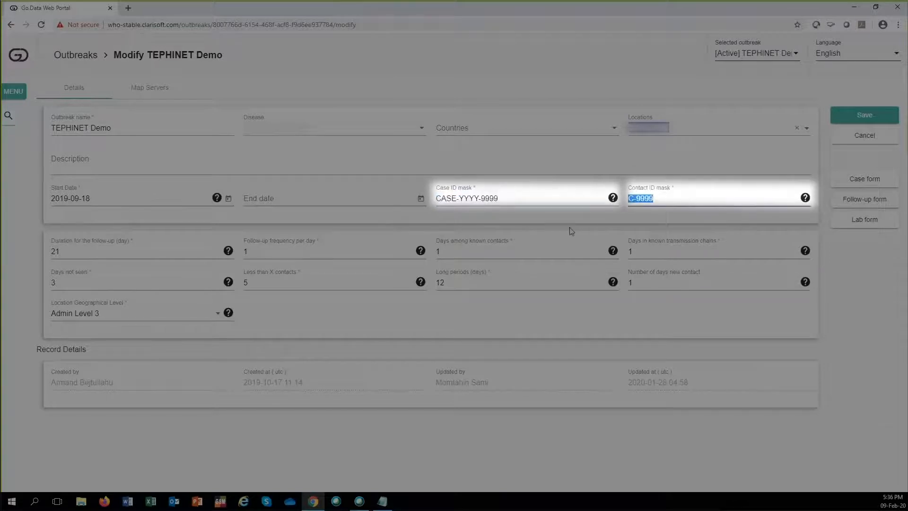
click(517, 199)
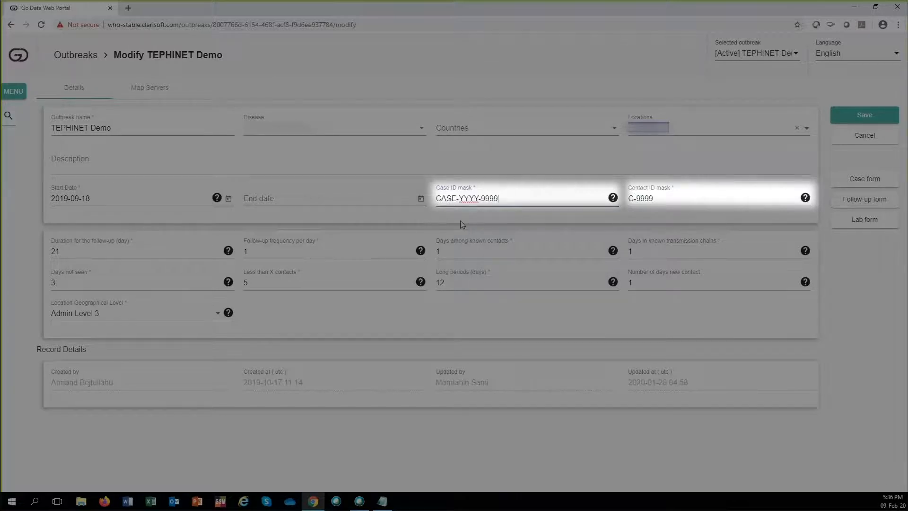
double_click(443, 199)
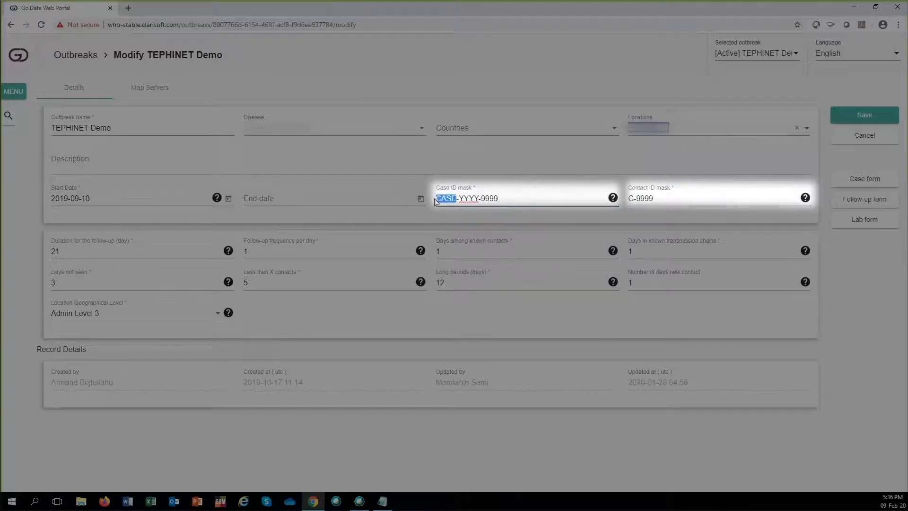
double_click(468, 198)
drag(499, 198, 480, 201)
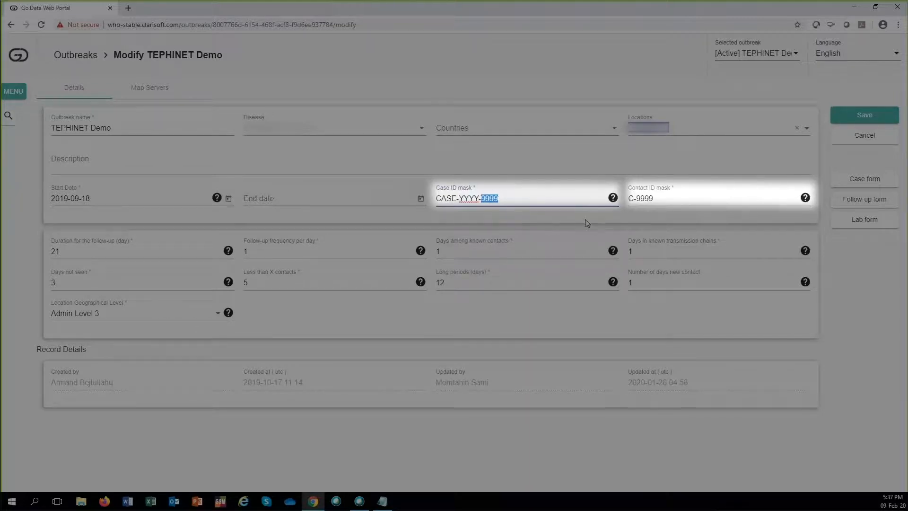
click(655, 200)
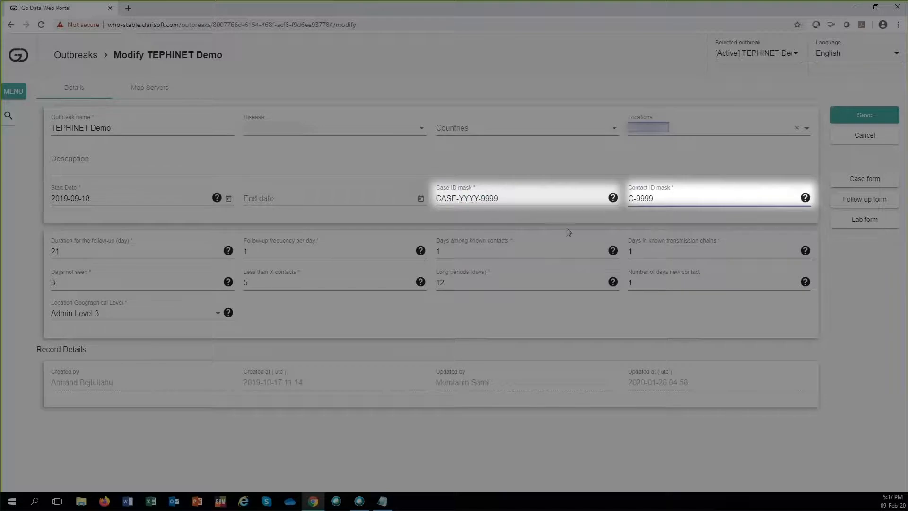
mouse_move(613, 202)
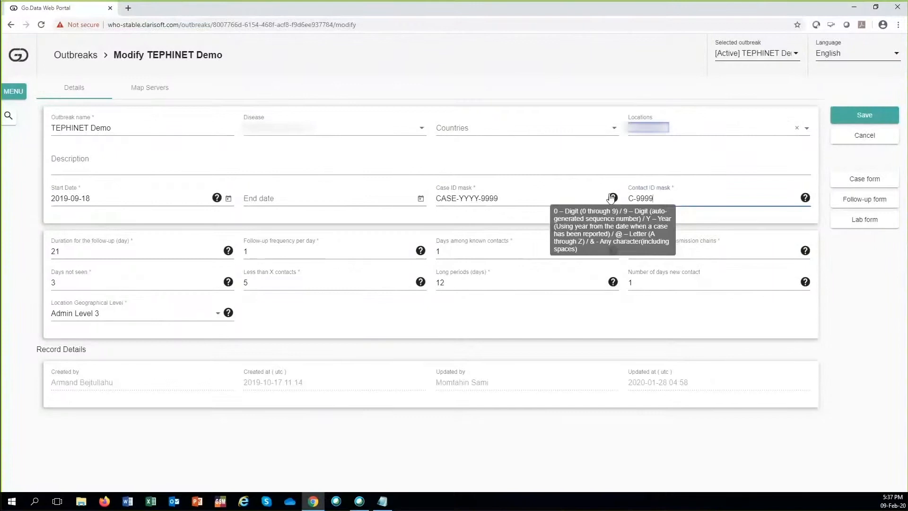
Step: Open the outbreak's case form and view the move-to-position option for the question "Information passed on by (last and first name)", cancelling it
click(865, 180)
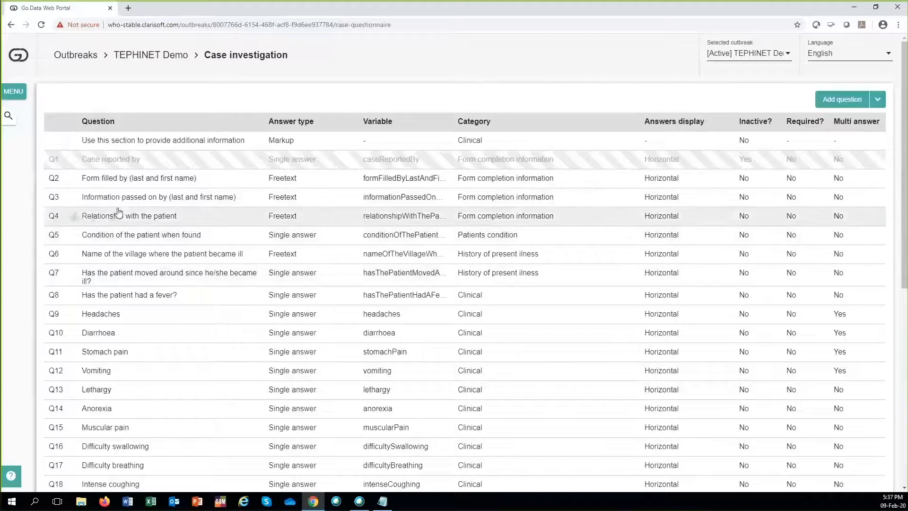
mouse_move(89, 202)
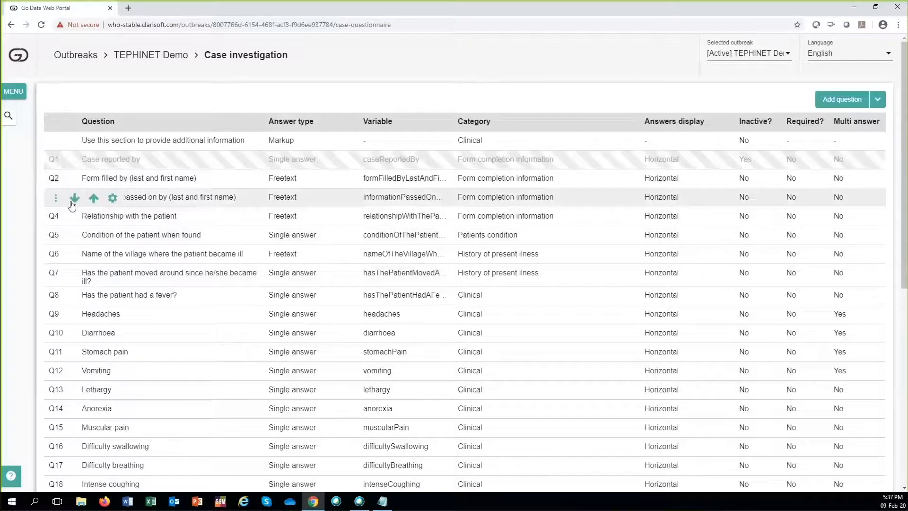
click(55, 200)
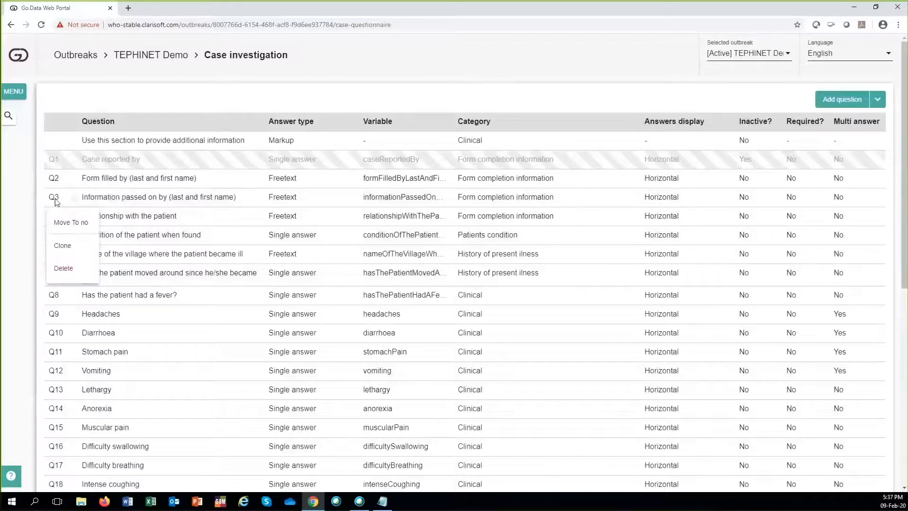
click(68, 227)
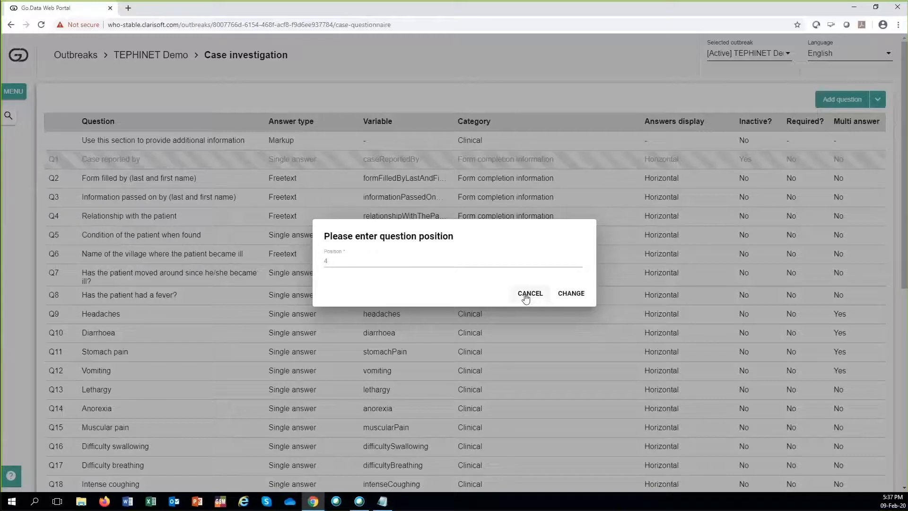
click(525, 297)
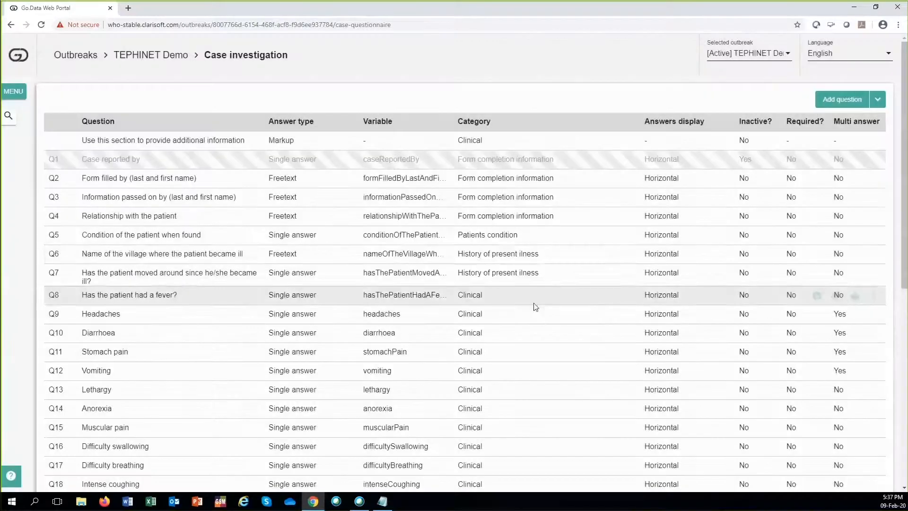
mouse_move(836, 236)
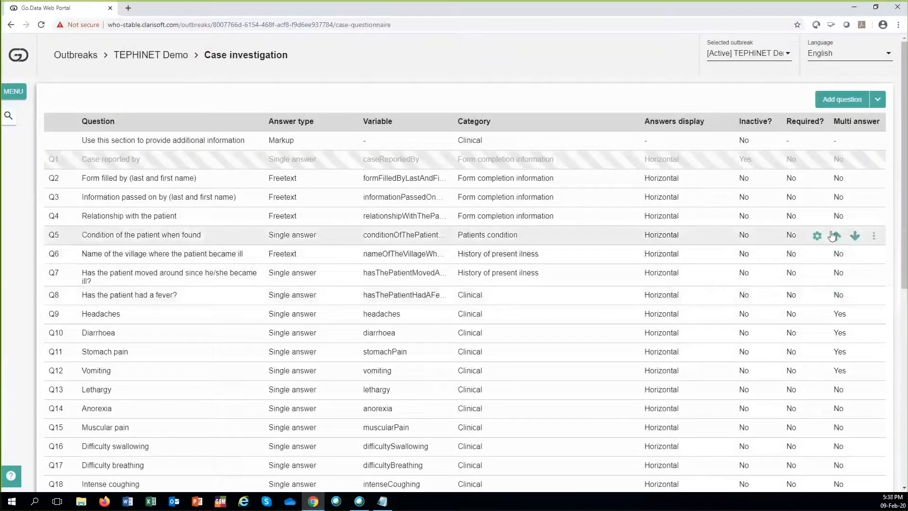
mouse_move(837, 337)
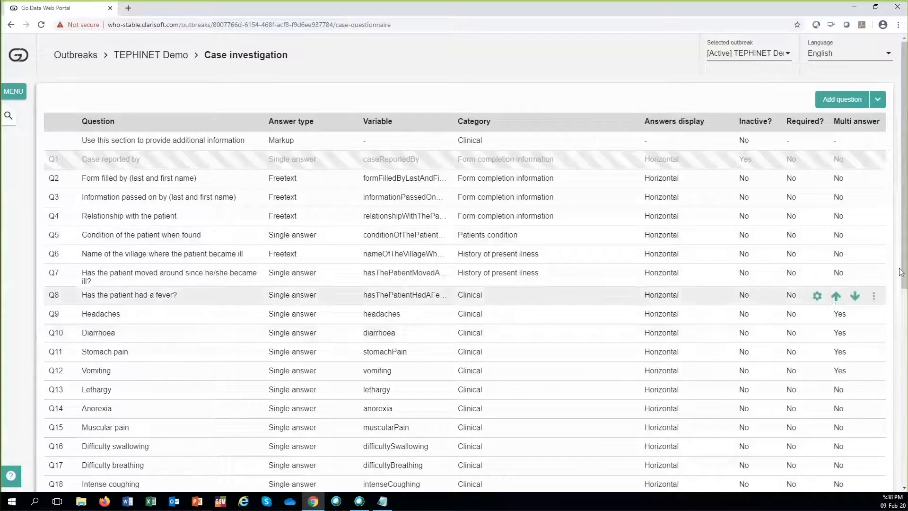
Step: Examine the questions of the case investigation form and view the additional actions available for the question "Headaches"
scroll(903, 239, down, 2)
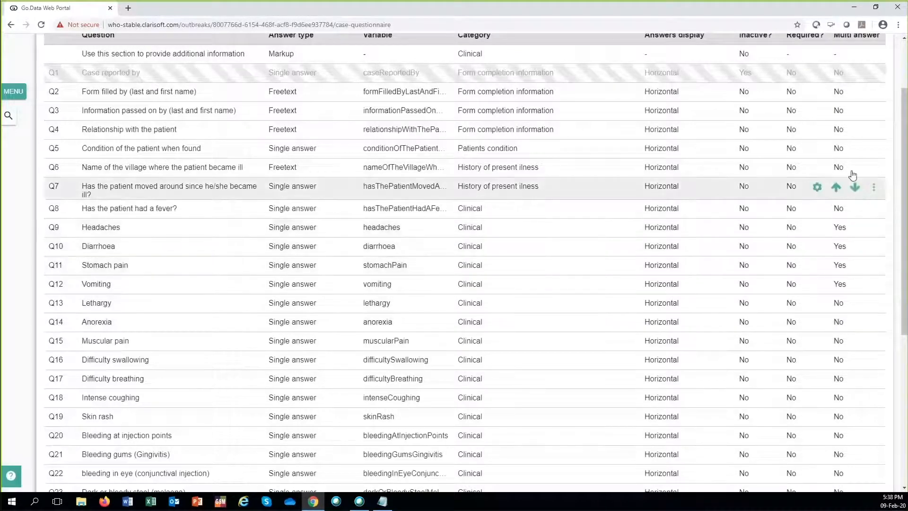
drag(905, 244, 905, 273)
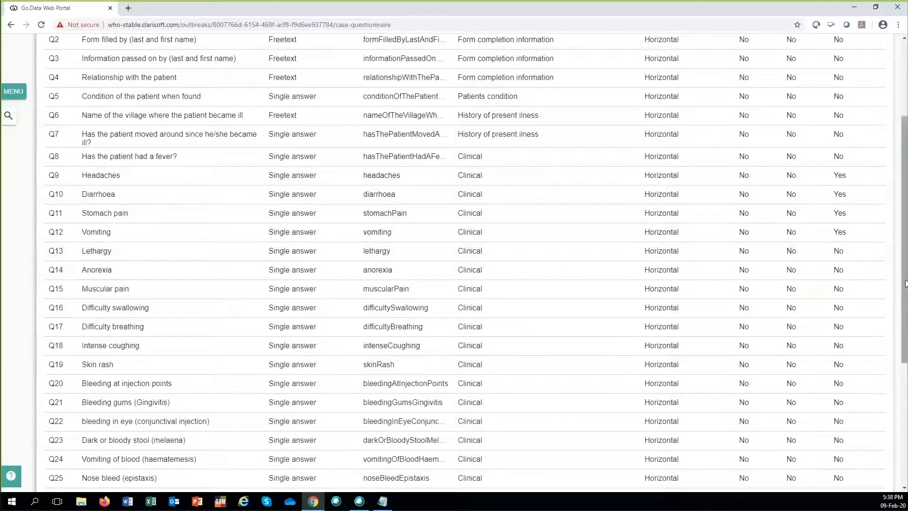
scroll(905, 283, up, 2)
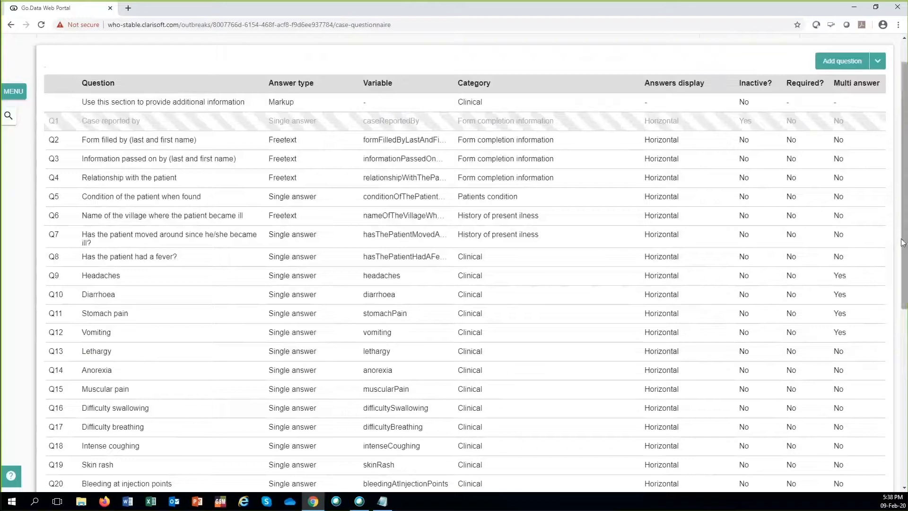
scroll(903, 242, up, 1)
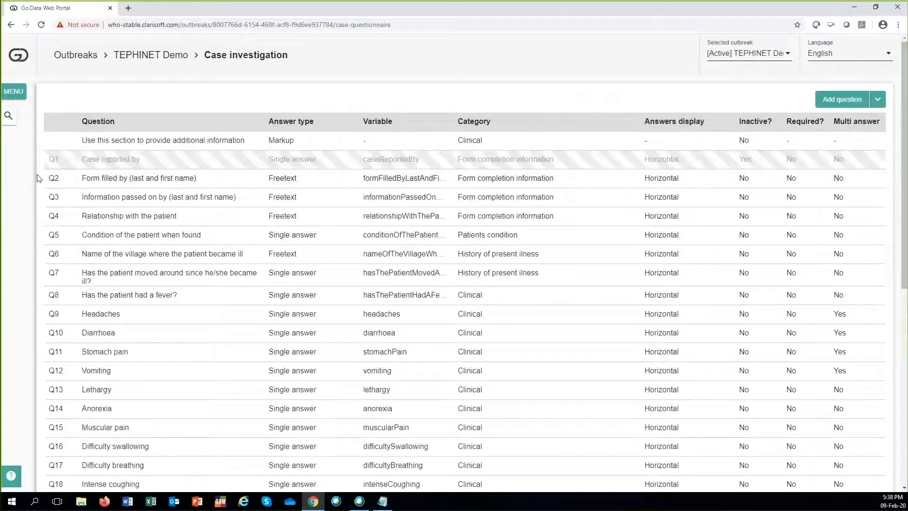
mouse_move(107, 244)
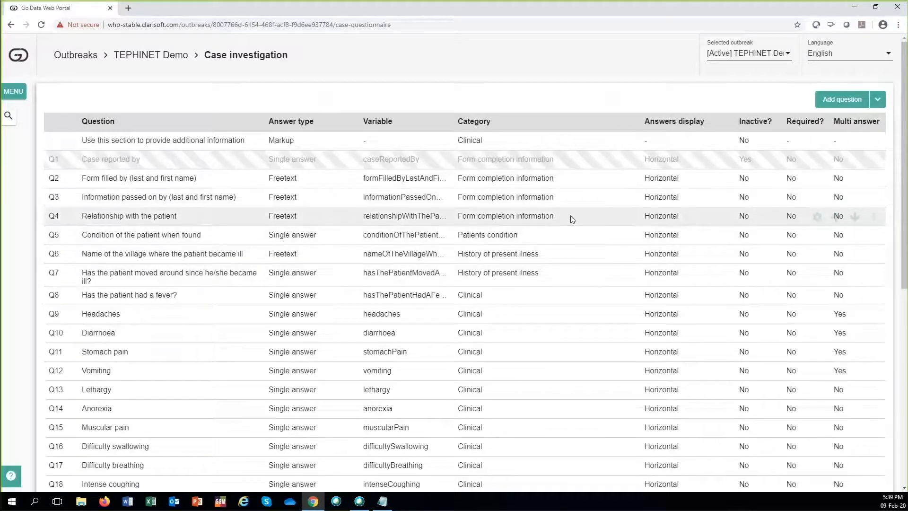
scroll(552, 194, down, 1)
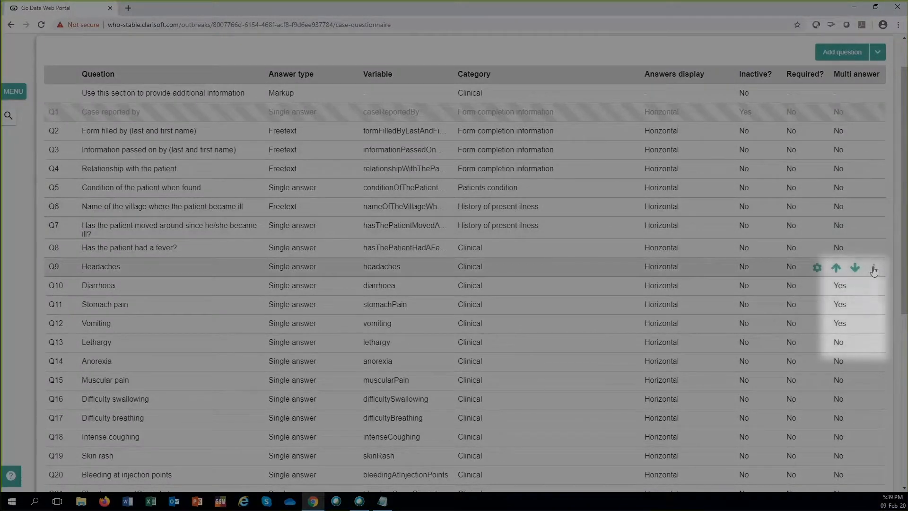
click(873, 268)
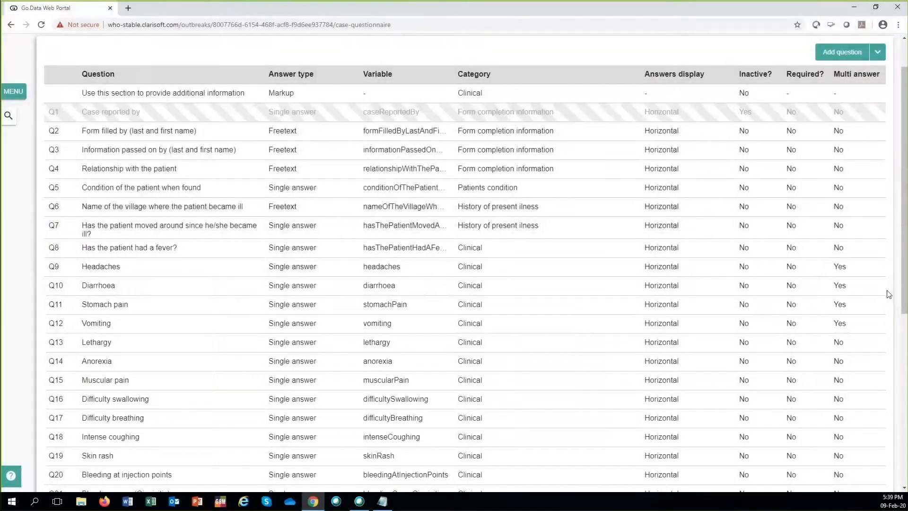
mouse_move(876, 290)
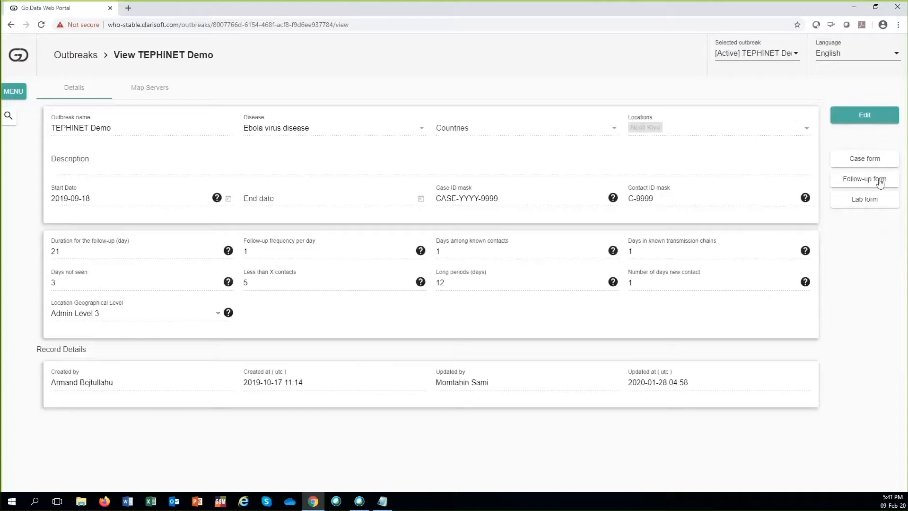
Step: View the TEPHINET Demo outbreak's contact follow-up questionnaire and its lab form
click(880, 180)
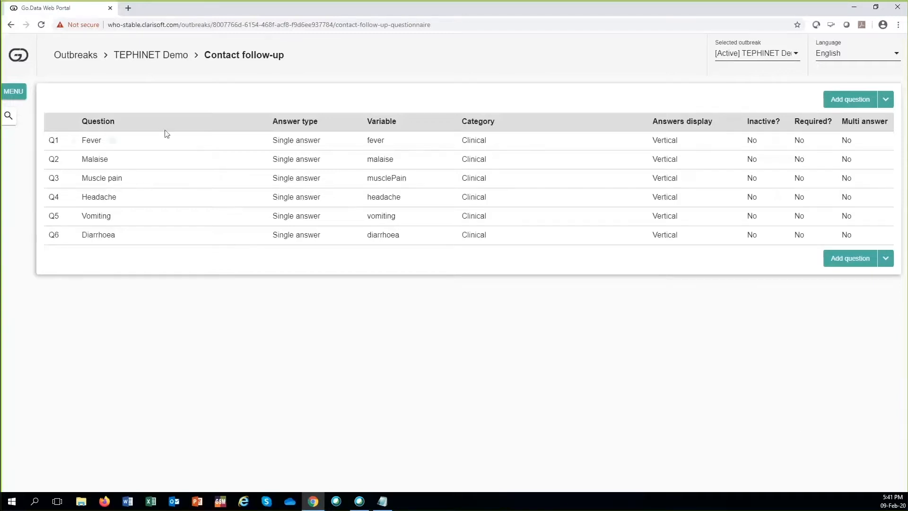
mouse_move(254, 137)
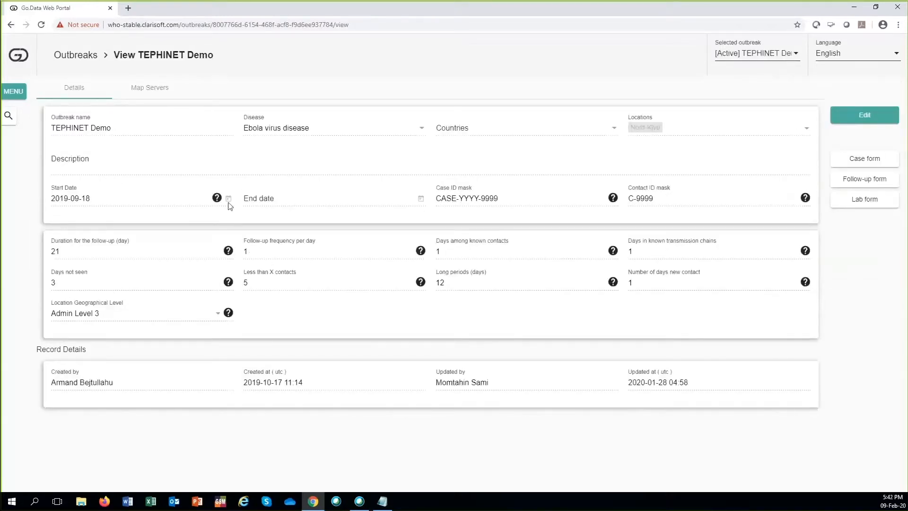
click(858, 201)
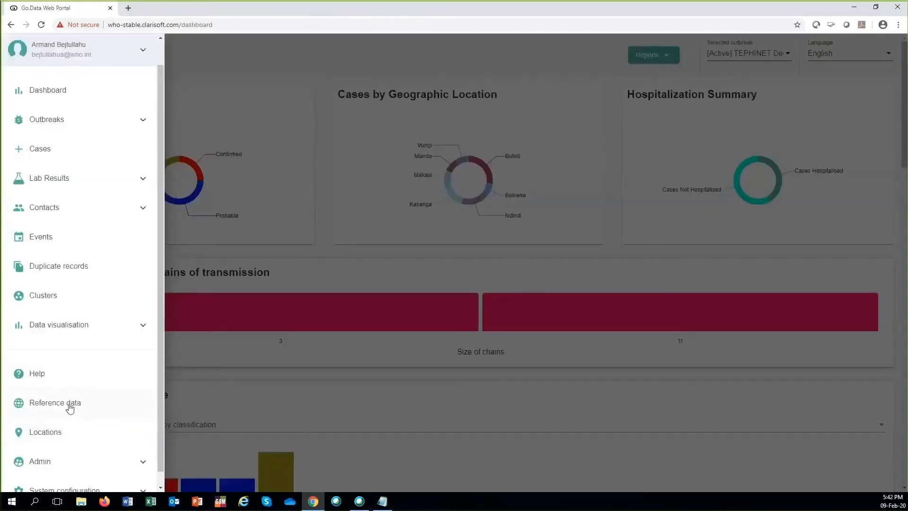
Step: Go to the outbreak templates
click(55, 123)
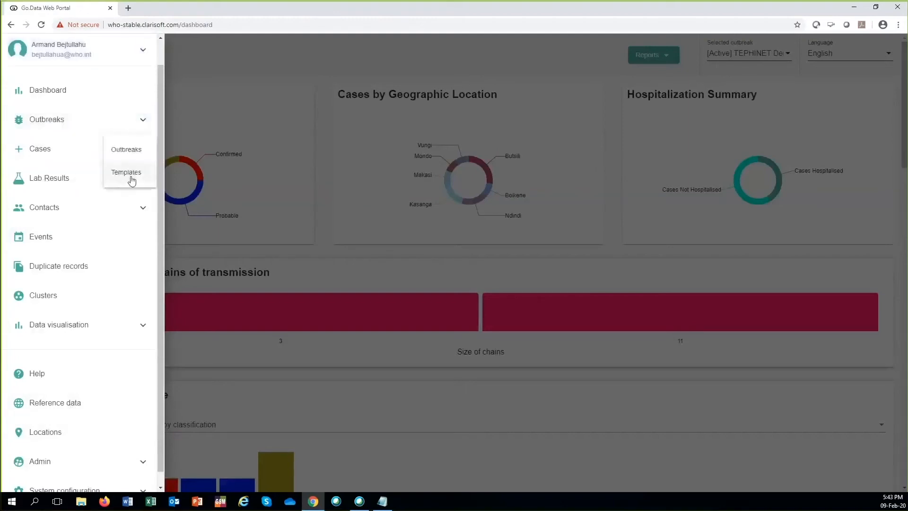